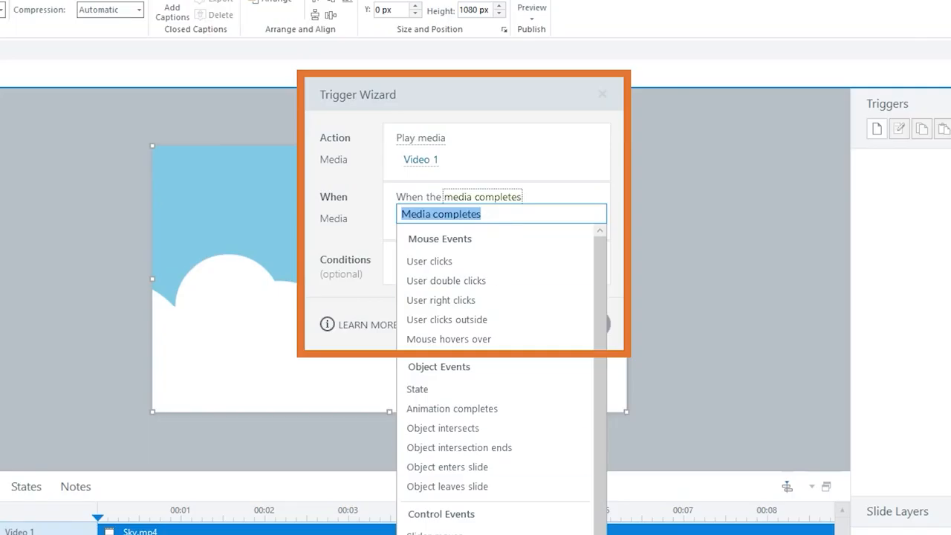
# - Create a trigger that plays Video 1 when the timeline starts on this slide
pyautogui.click(421, 221)
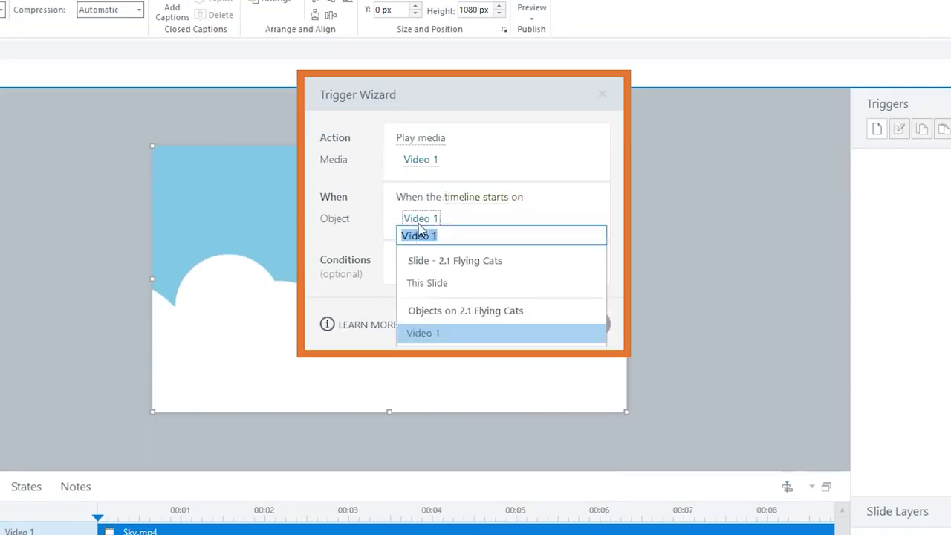
pyautogui.click(418, 281)
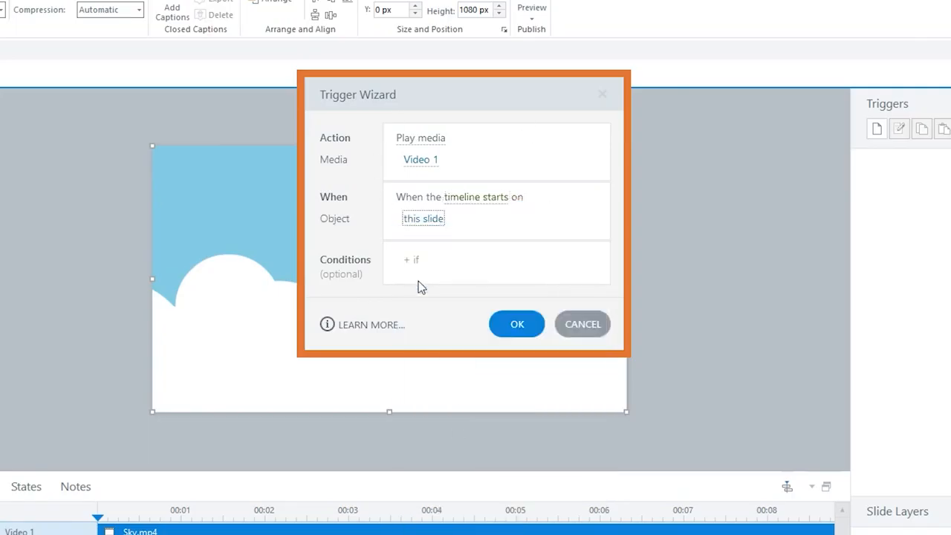
pyautogui.click(516, 324)
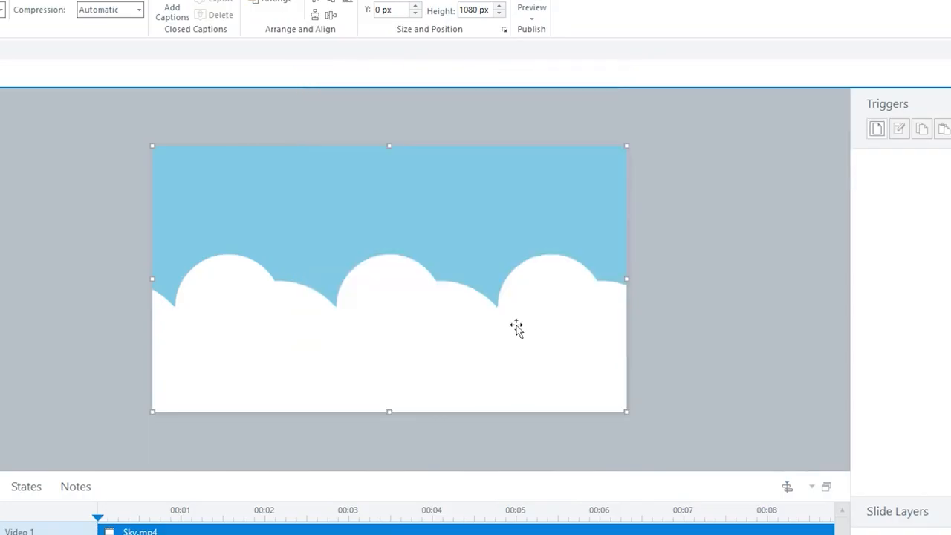
# - Add a second trigger that plays Video 1 when the media Video 1 completes
pyautogui.click(877, 130)
pyautogui.click(591, 161)
pyautogui.click(505, 237)
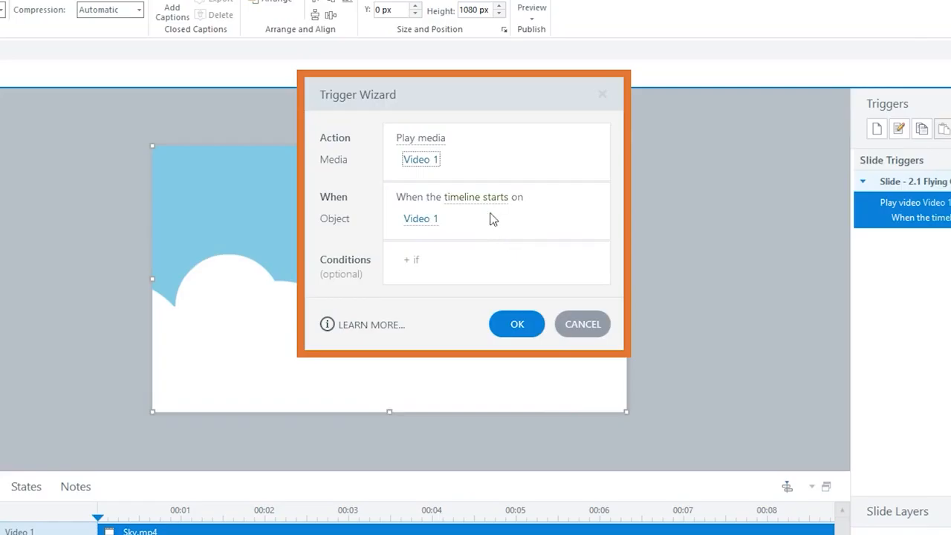
pyautogui.click(488, 199)
pyautogui.click(439, 533)
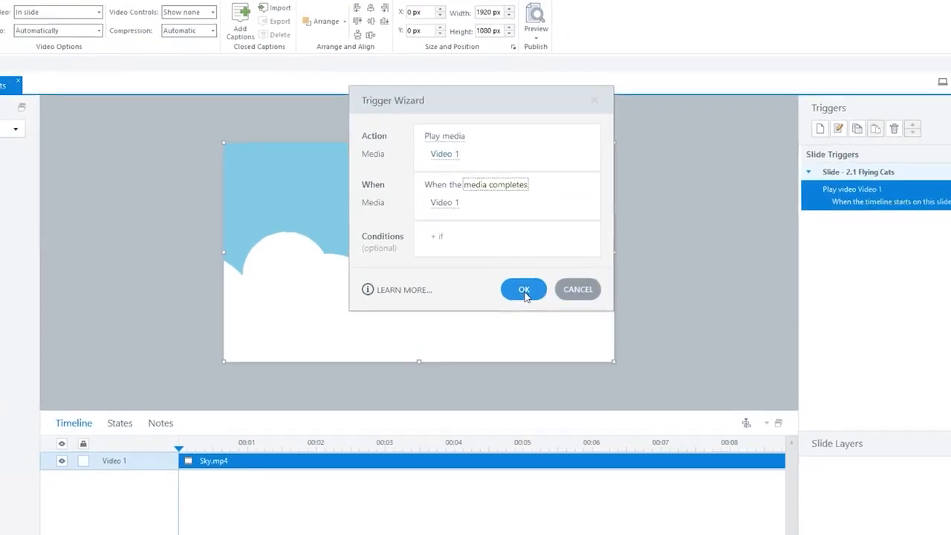
pyautogui.click(524, 291)
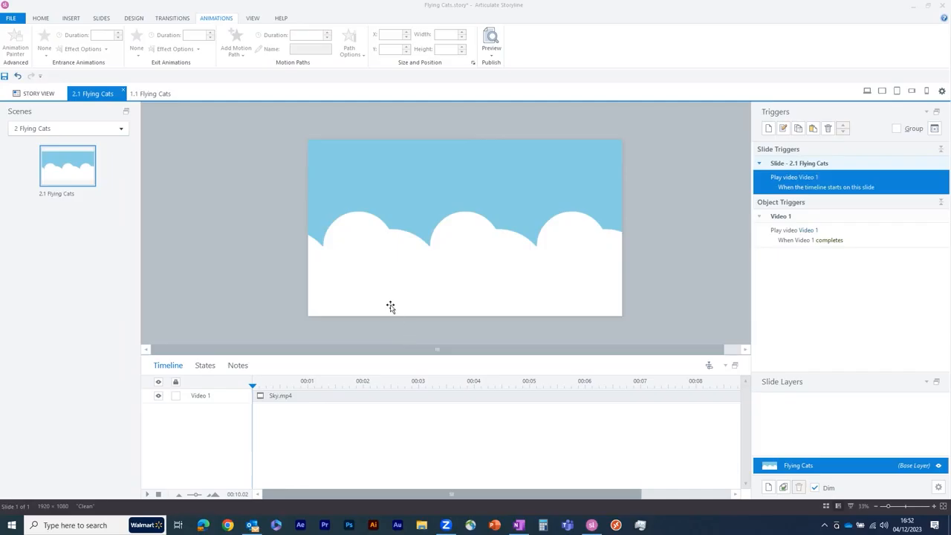
pyautogui.click(391, 307)
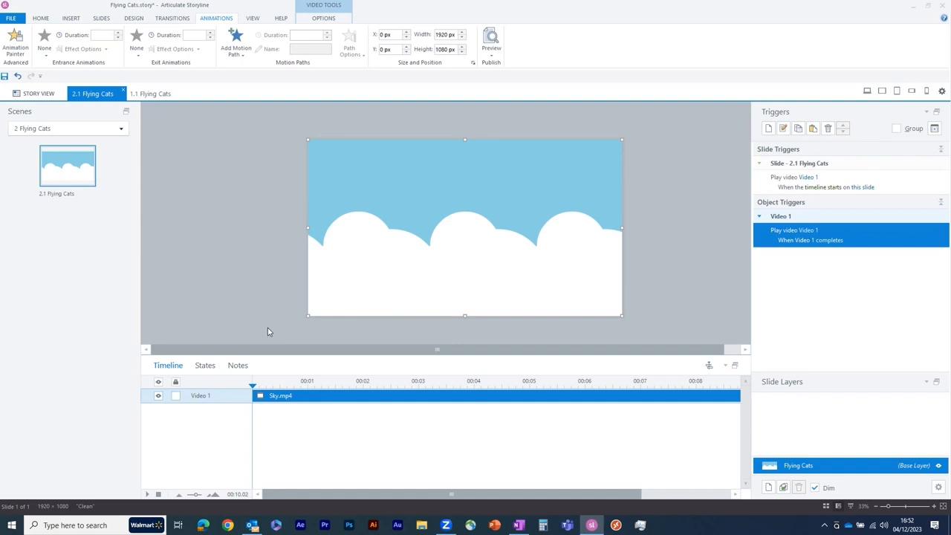
# - Insert the picture Cat-2.gif from file and rename it Cat 2 in the timeline
pyautogui.click(70, 18)
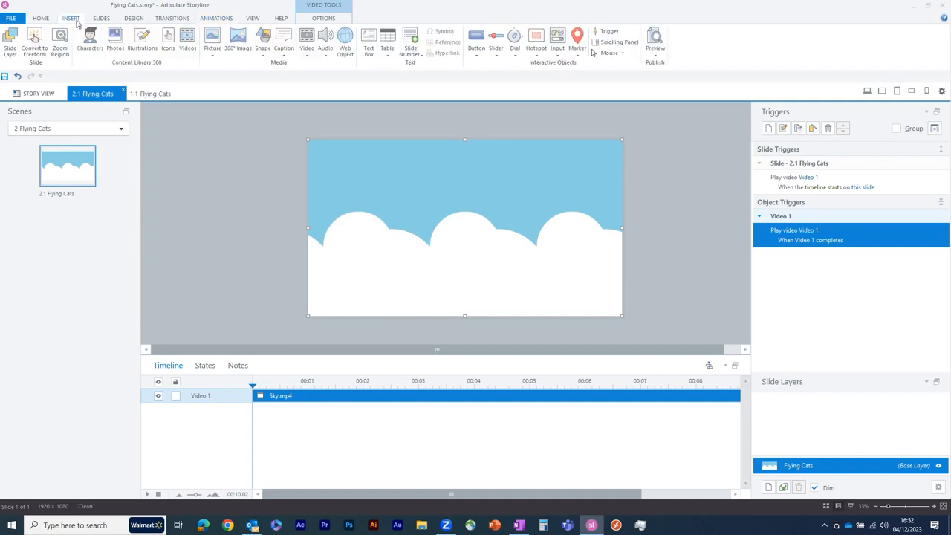
pyautogui.click(213, 52)
pyautogui.click(213, 69)
pyautogui.click(242, 82)
pyautogui.click(514, 309)
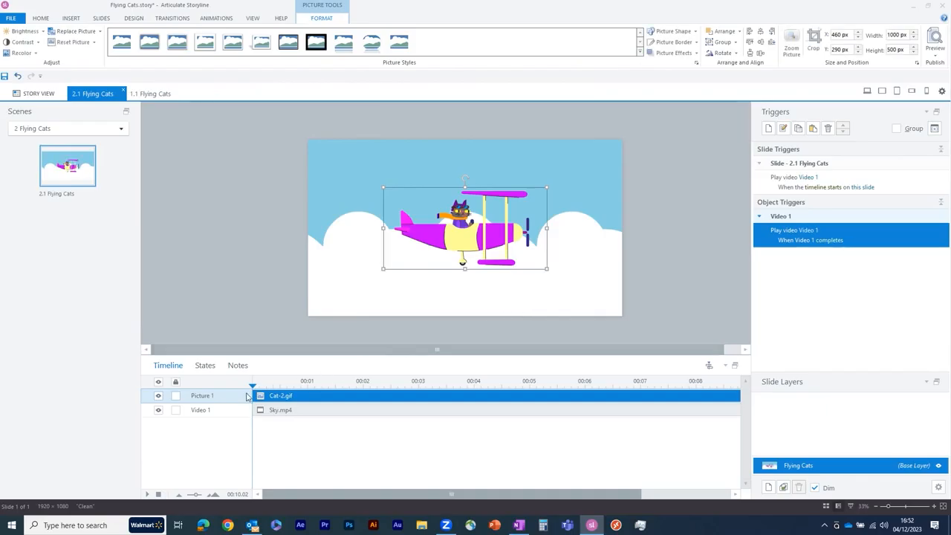
pyautogui.doubleClick(201, 396)
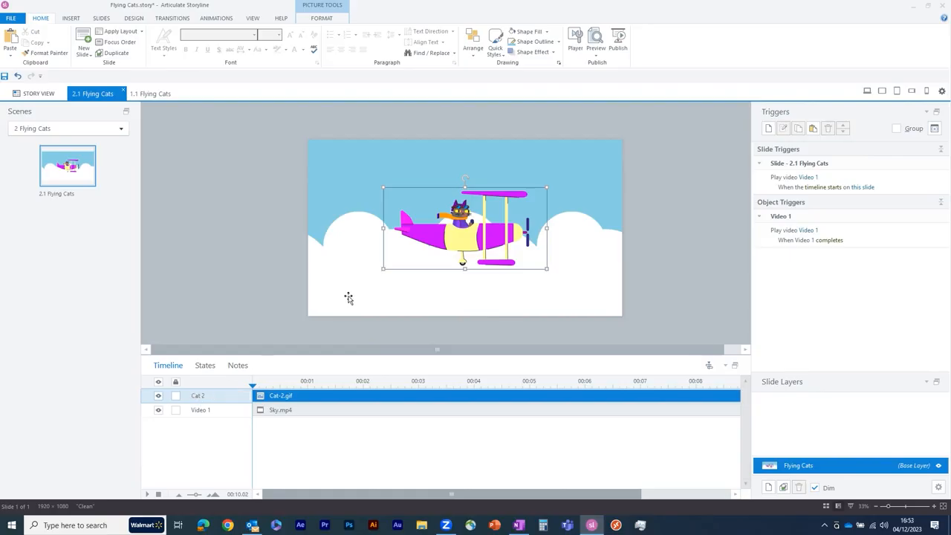
# - Move Cat 2 off the slide's left edge and add a horizontal line motion path about 1484 px long, ending near the slide's centre
pyautogui.moveTo(479, 236); pyautogui.dragTo(238, 235)
pyautogui.click(213, 19)
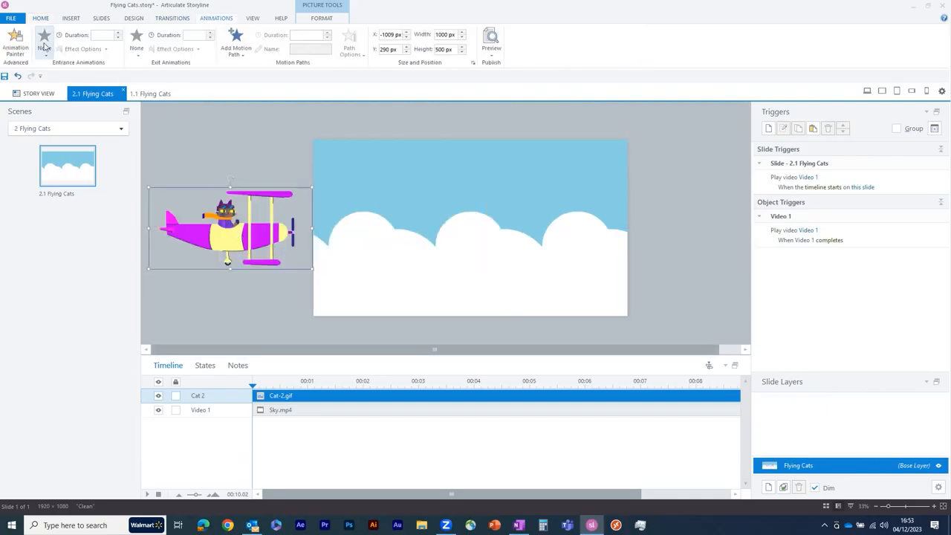
pyautogui.click(236, 43)
pyautogui.click(140, 82)
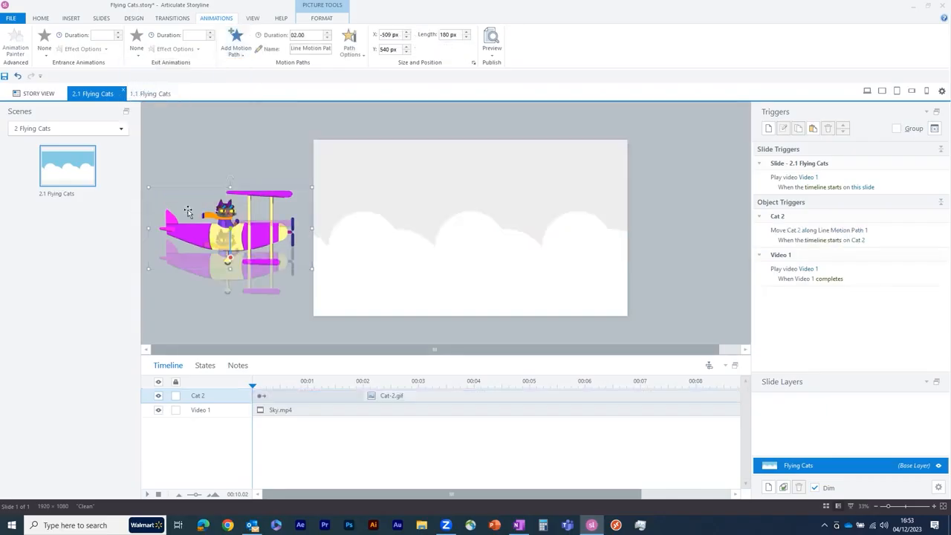
pyautogui.moveTo(230, 230); pyautogui.dragTo(474, 233)
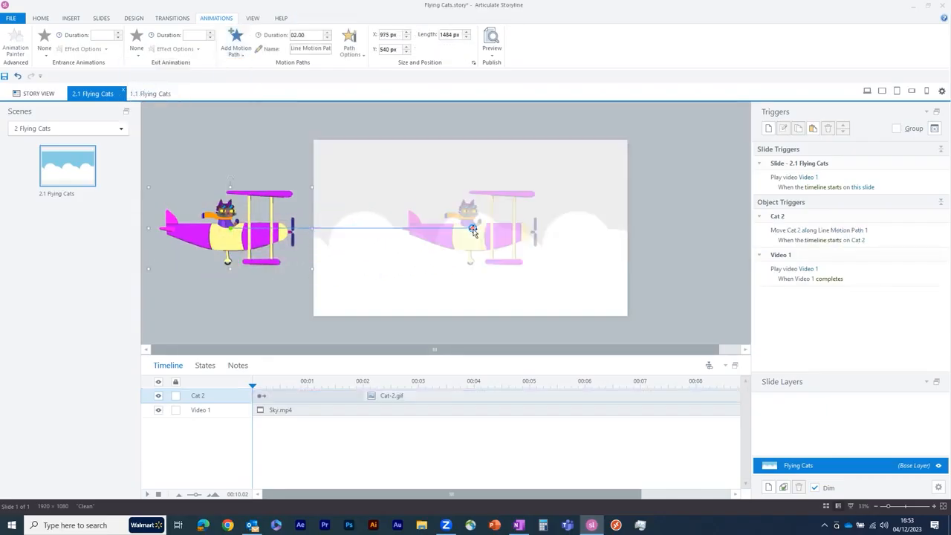
# - Set the motion path's duration to 5 seconds and name it Right
pyautogui.moveTo(307, 35); pyautogui.dragTo(281, 38)
pyautogui.write('5')
pyautogui.tripleClick(310, 48)
pyautogui.write('Ri')
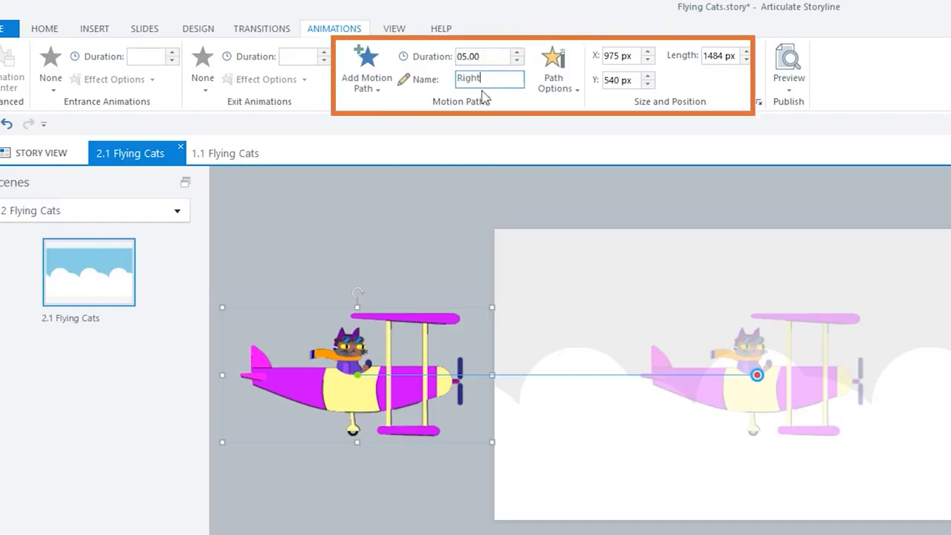
pyautogui.write('ght')
pyautogui.click(431, 194)
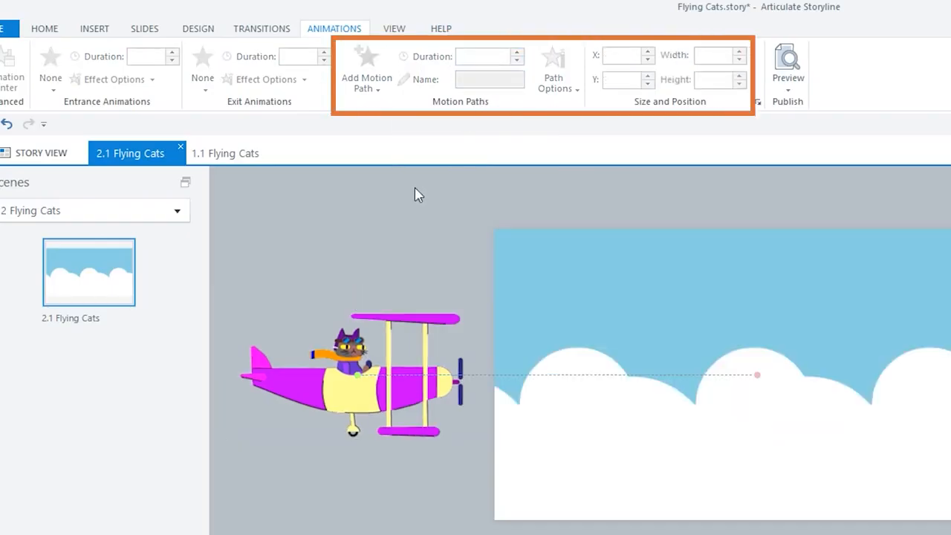
# - Add a downward line motion path to Cat 2, name it Down and give it a relative start point
pyautogui.click(447, 325)
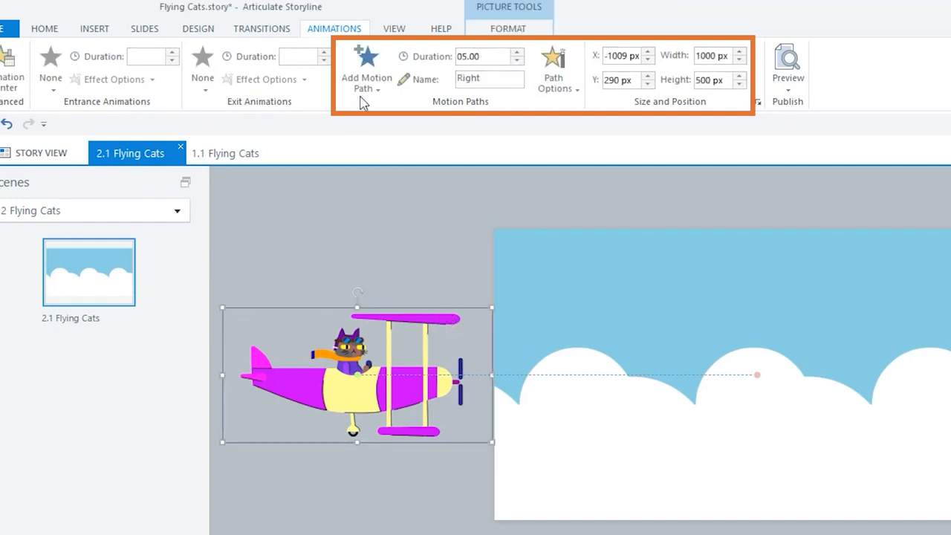
pyautogui.click(367, 96)
pyautogui.click(208, 135)
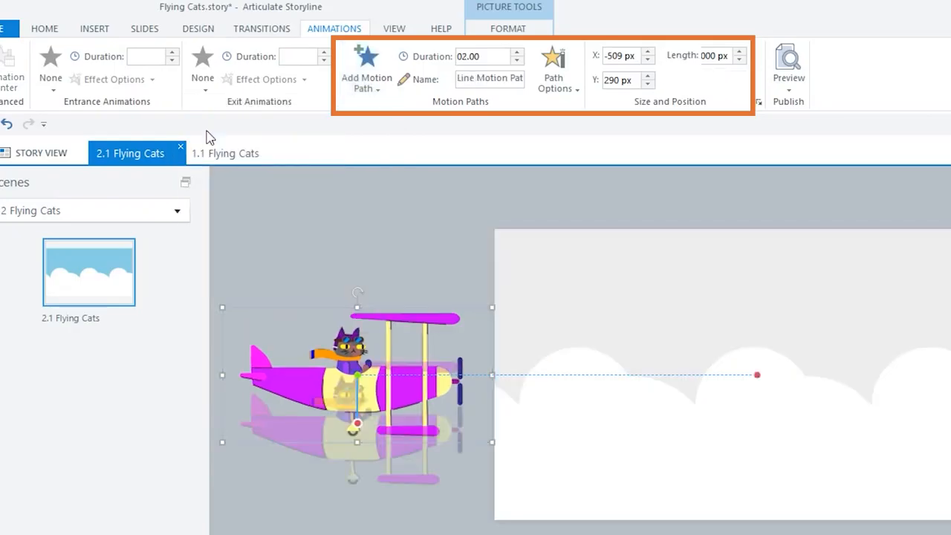
pyautogui.click(477, 78)
pyautogui.write('Down')
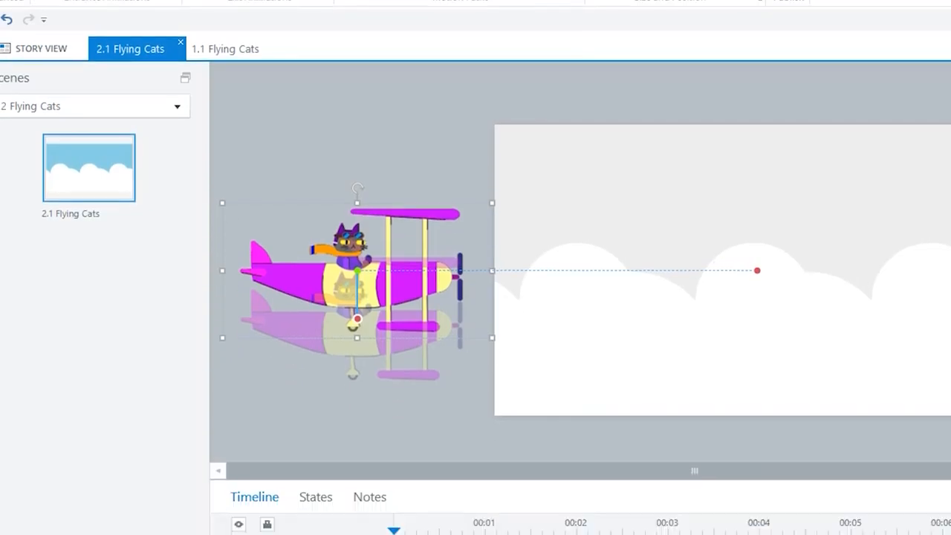
pyautogui.click(558, 84)
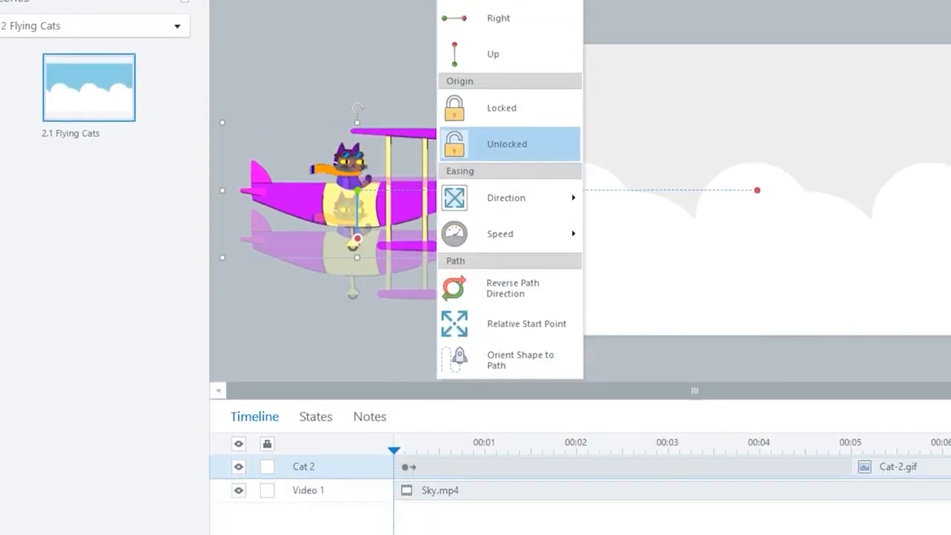
pyautogui.click(530, 325)
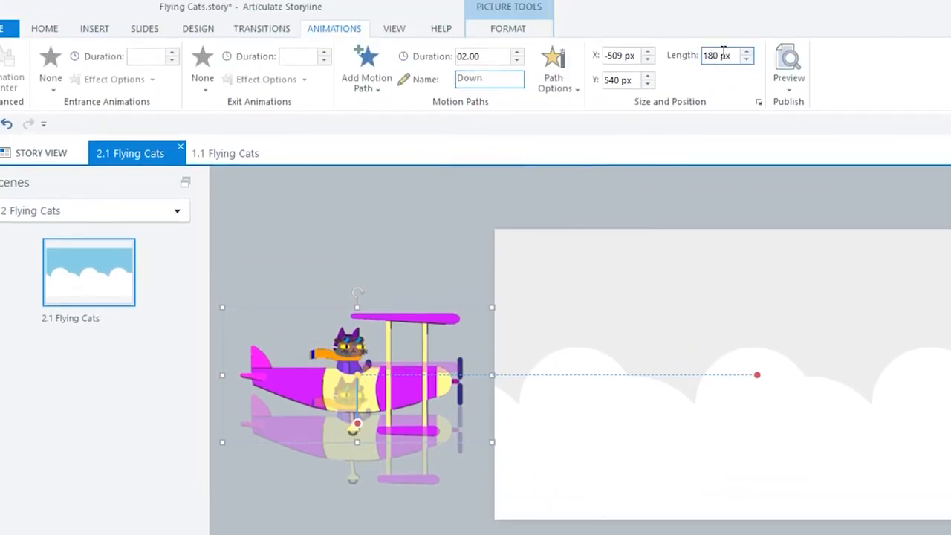
# - Set the Down motion path's length to 60 px and adjust the length of the Up path
pyautogui.click(724, 54)
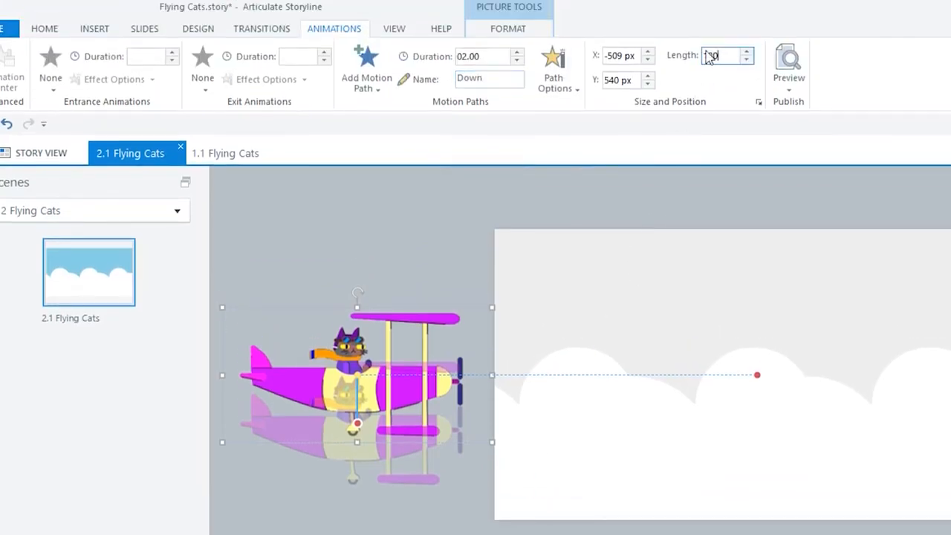
pyautogui.write('6')
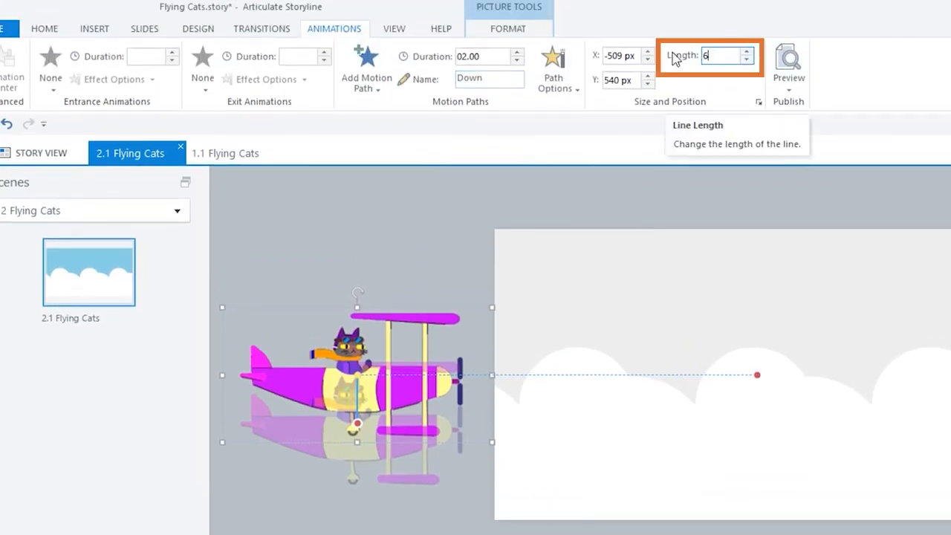
pyautogui.write('0')
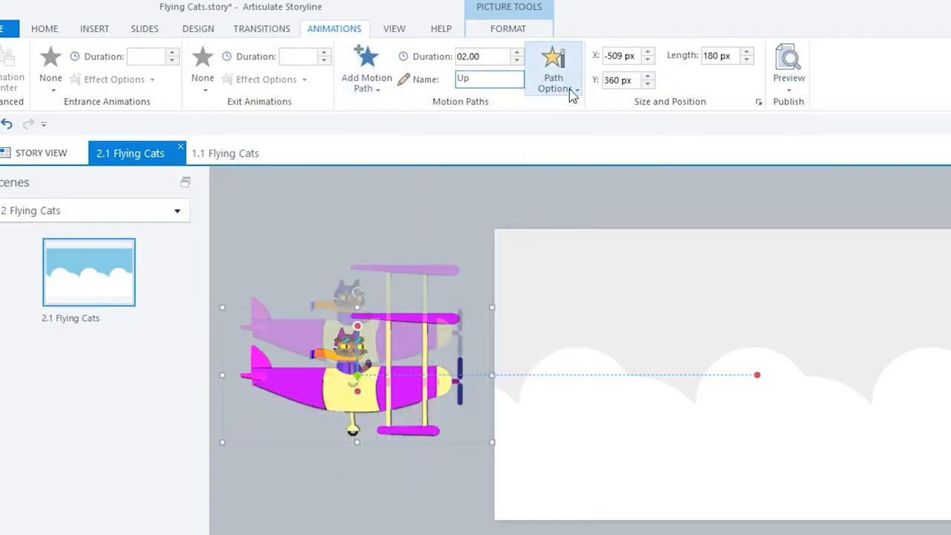
pyautogui.click(729, 59)
pyautogui.press('Return')
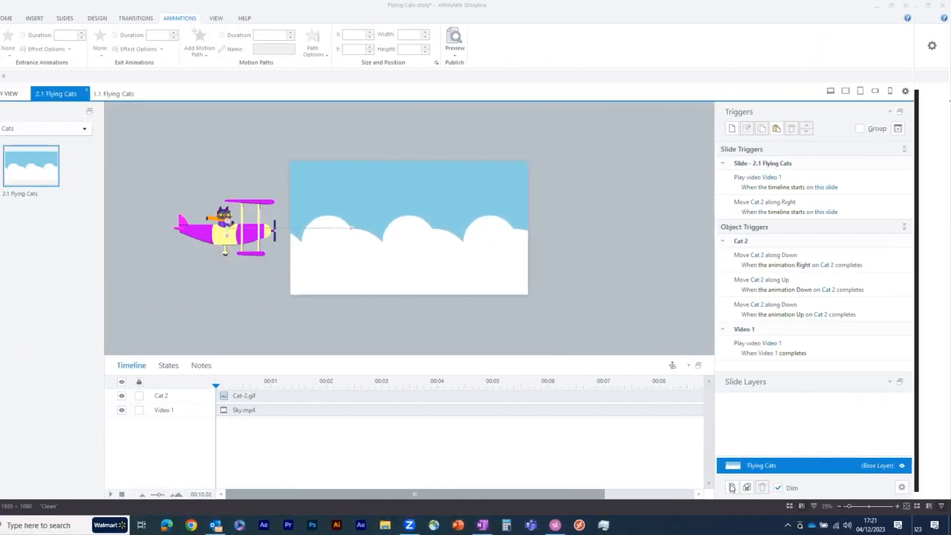
# - Add a new slide layer and name it Clouds A
pyautogui.click(732, 487)
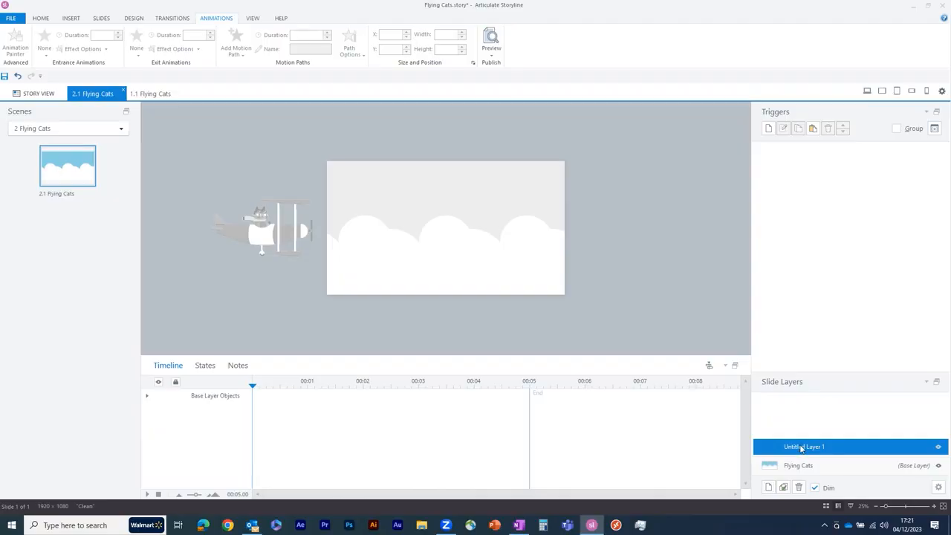
pyautogui.doubleClick(801, 447)
pyautogui.write('c')
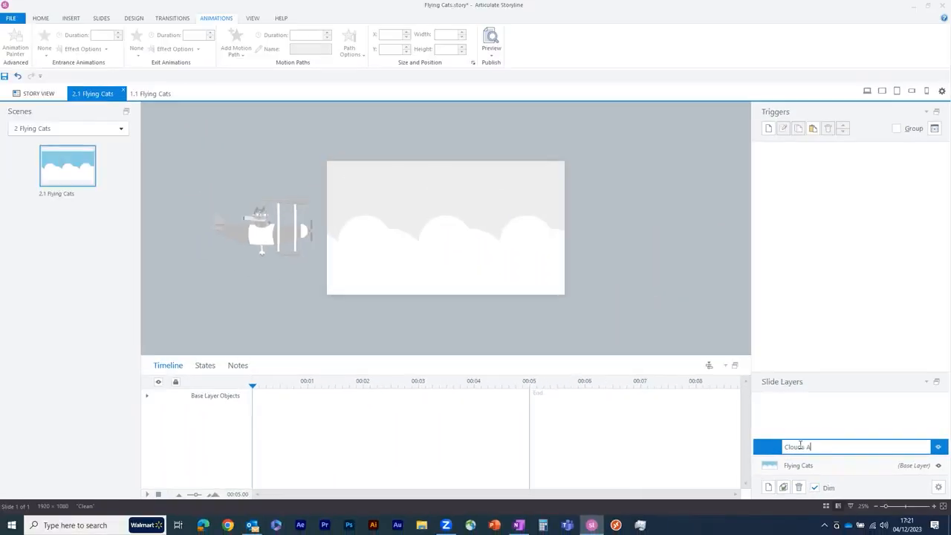
# - Draw a rounded white rectangle of about 1168 by 144 px just beyond the slide's right edge as a cloud
pyautogui.click(76, 18)
pyautogui.click(263, 43)
pyautogui.click(151, 91)
pyautogui.moveTo(571, 162)
pyautogui.mouseDown()
pyautogui.moveTo(716, 180)
pyautogui.moveTo(591, 162)
pyautogui.mouseUp()
pyautogui.click(322, 19)
pyautogui.click(414, 32)
pyautogui.click(403, 61)
# - Add a line motion path that carries the rectangle horizontally across to beyond the slide's left edge
pyautogui.click(216, 19)
pyautogui.click(235, 43)
pyautogui.click(238, 85)
pyautogui.moveTo(644, 194); pyautogui.dragTo(242, 172)
# - Place three more copies of the cloud rectangle below the first with staggered offsets, and vary where their leftward motion paths end
pyautogui.moveTo(667, 172); pyautogui.dragTo(691, 207)
pyautogui.moveTo(265, 206); pyautogui.dragTo(249, 207)
pyautogui.moveTo(681, 208); pyautogui.dragTo(660, 248)
pyautogui.moveTo(660, 248); pyautogui.dragTo(692, 282)
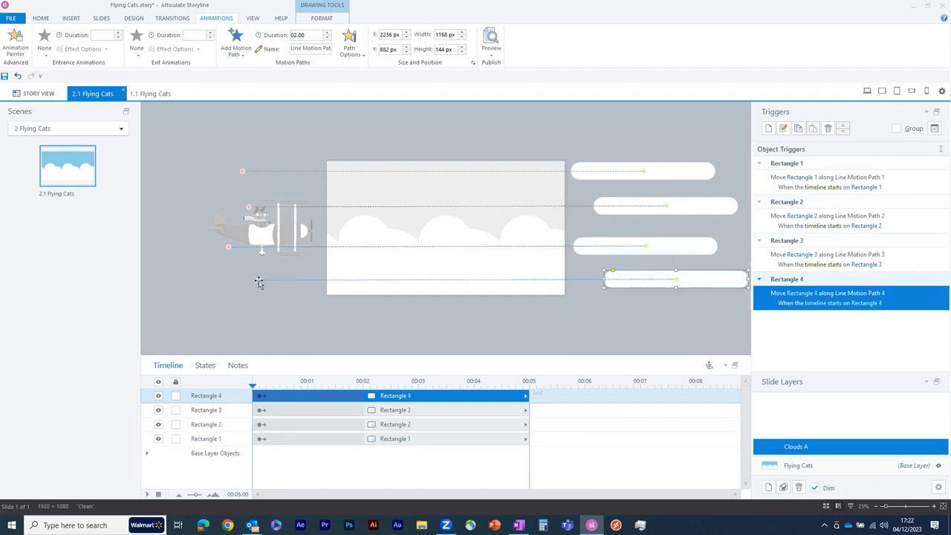
pyautogui.moveTo(259, 280); pyautogui.dragTo(232, 281)
# - Vary the motion path durations of Rectangles 1, 2 and 3, giving Rectangle 2 a duration of 2.5 seconds
pyautogui.click(670, 171)
pyautogui.click(327, 37)
pyautogui.click(684, 207)
pyautogui.click(327, 33)
pyautogui.click(680, 246)
pyautogui.click(327, 37)
# - Stagger the start times of the four rectangles on the timeline and shorten the Clouds A layer to 4.25 seconds
pyautogui.click(722, 282)
pyautogui.moveTo(301, 439); pyautogui.dragTo(315, 439)
pyautogui.moveTo(399, 396); pyautogui.dragTo(489, 397)
pyautogui.moveTo(529, 455); pyautogui.dragTo(487, 455)
# - Copy and paste the Clouds A layer and rename the duplicate Clouds B
pyautogui.rightClick(817, 445)
pyautogui.click(788, 460)
pyautogui.rightClick(818, 445)
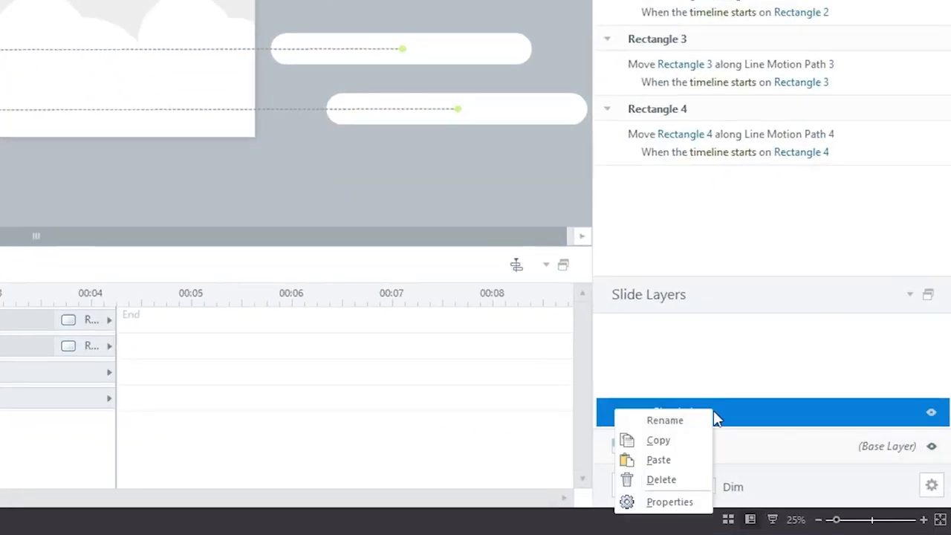
pyautogui.click(788, 472)
pyautogui.rightClick(823, 431)
pyautogui.click(710, 394)
pyautogui.write('Clouds B')
pyautogui.press('Return')
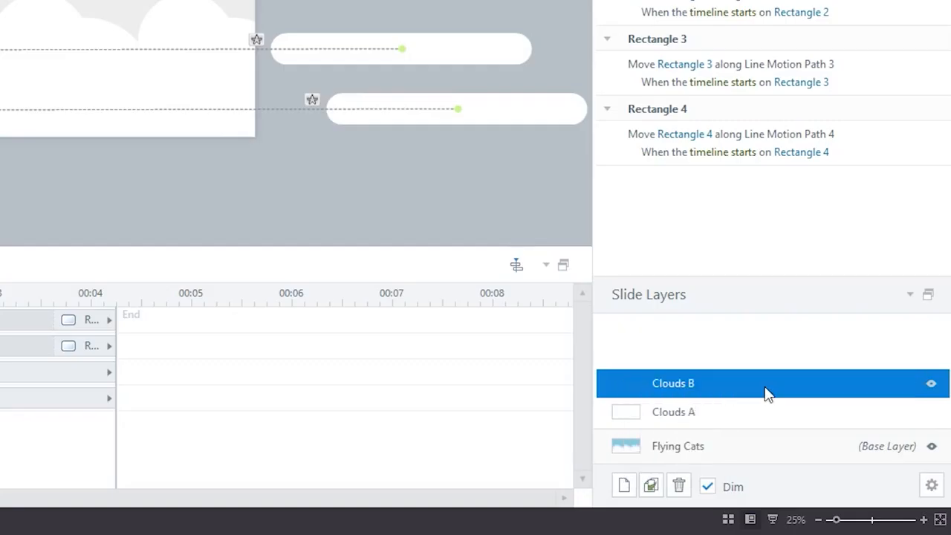
# - Rearrange the four cloud rectangles on Clouds B at different heights and offsets beyond the slide's right edge
pyautogui.moveTo(637, 169); pyautogui.dragTo(637, 169)
pyautogui.moveTo(633, 138); pyautogui.dragTo(615, 209)
pyautogui.moveTo(609, 95); pyautogui.dragTo(611, 137)
pyautogui.moveTo(629, 188); pyautogui.dragTo(628, 110)
pyautogui.moveTo(631, 210); pyautogui.dragTo(610, 226)
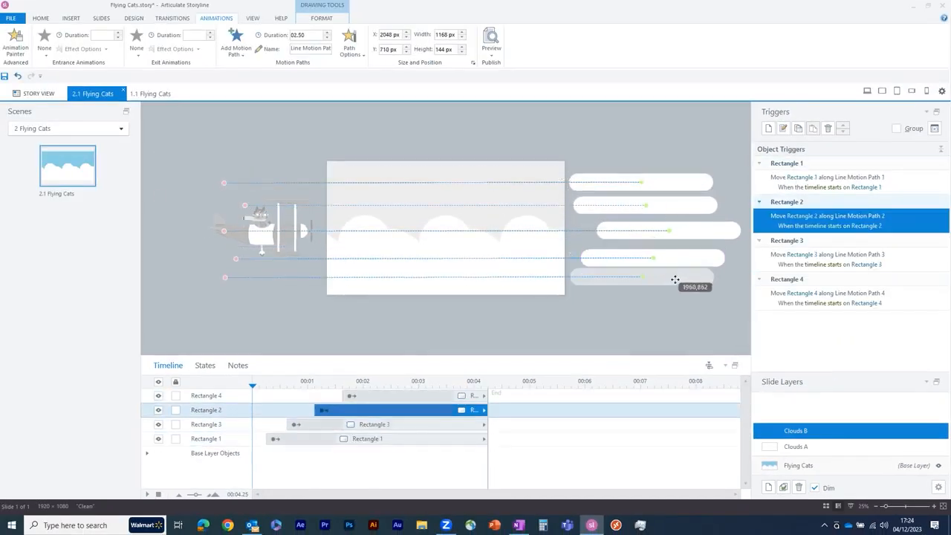
pyautogui.moveTo(643, 167); pyautogui.dragTo(610, 191)
pyautogui.moveTo(613, 111); pyautogui.dragTo(635, 96)
pyautogui.moveTo(697, 174); pyautogui.dragTo(678, 203)
pyautogui.moveTo(662, 247); pyautogui.dragTo(663, 240)
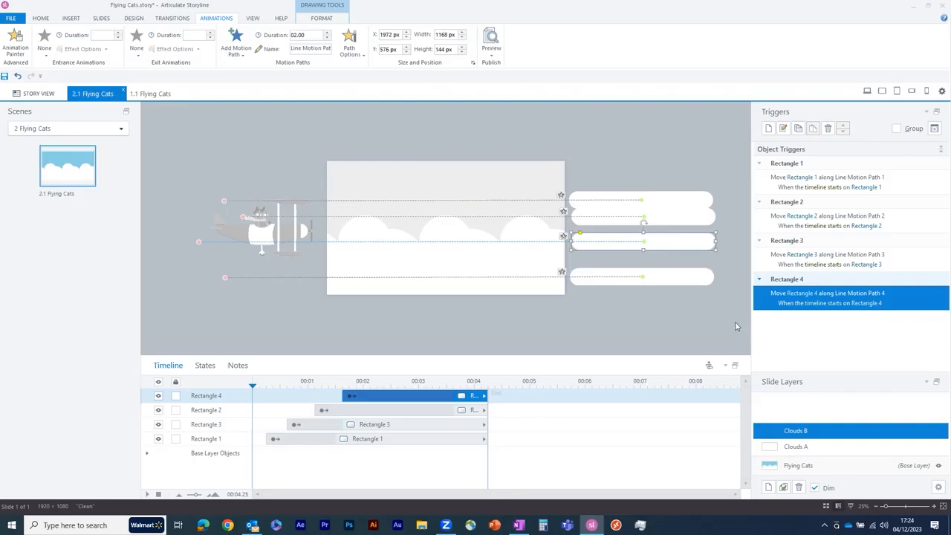
# - Add a trigger on the Flying Cats base layer that shows layer Clouds A when the timeline starts on this slide
pyautogui.click(835, 447)
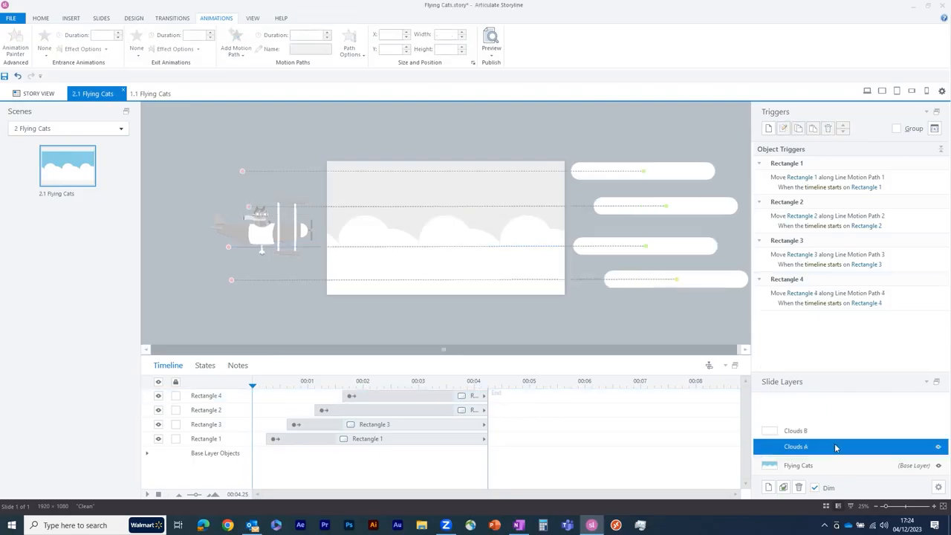
pyautogui.click(848, 468)
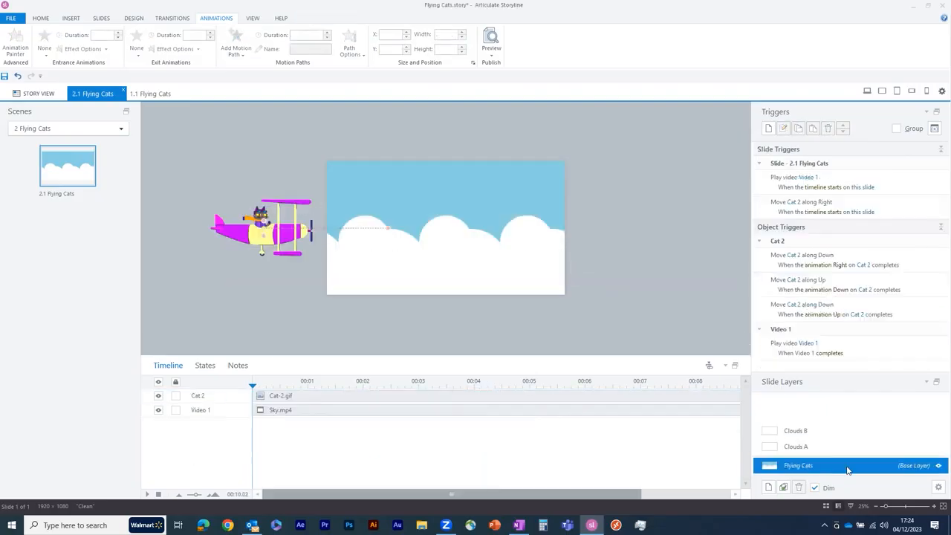
pyautogui.click(770, 130)
pyautogui.click(463, 134)
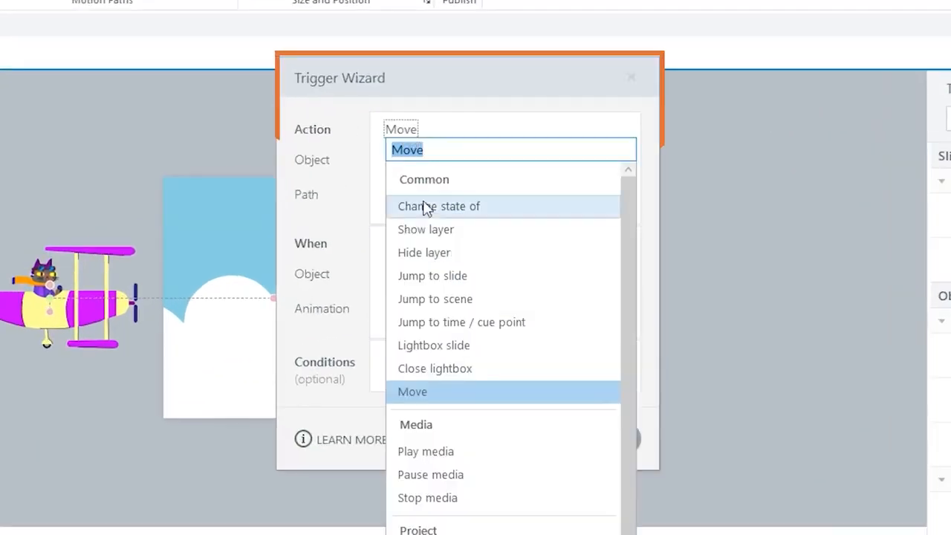
pyautogui.click(474, 186)
pyautogui.click(419, 155)
pyautogui.click(416, 286)
pyautogui.click(467, 200)
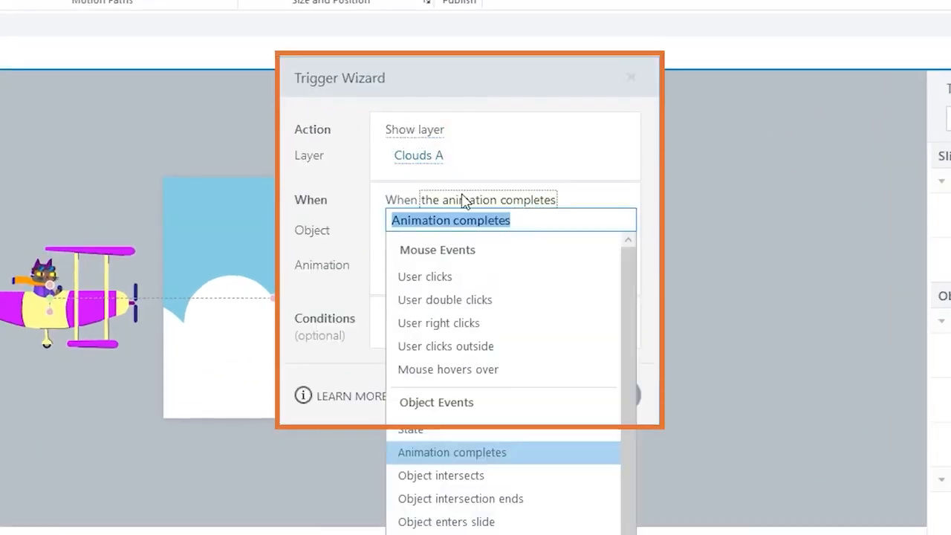
pyautogui.click(439, 534)
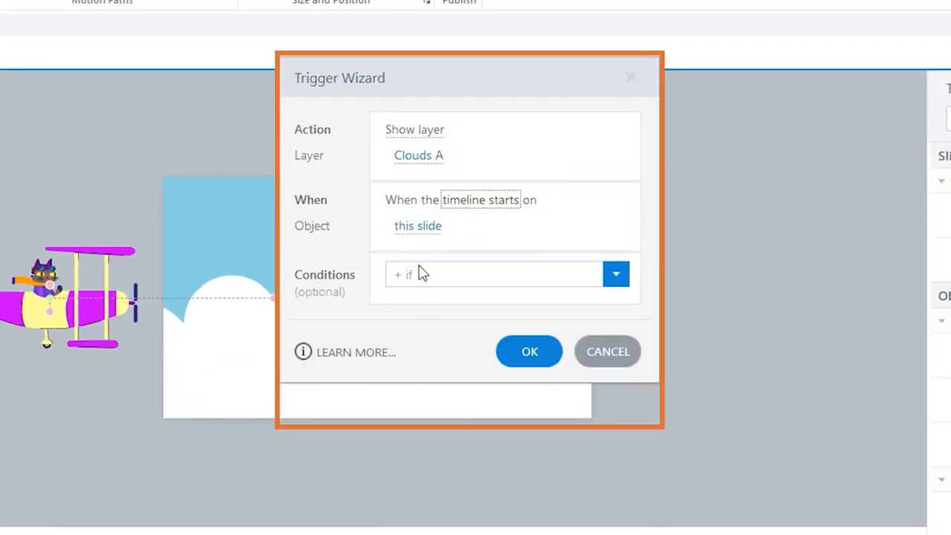
pyautogui.click(529, 352)
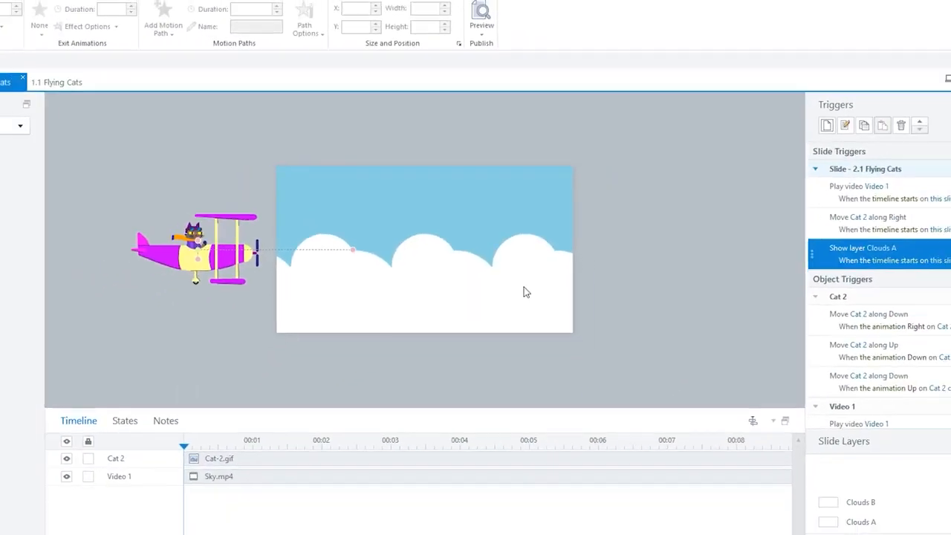
# - Add a trigger on the Clouds A layer that shows layer Clouds B when the timeline ends on this layer
pyautogui.click(857, 449)
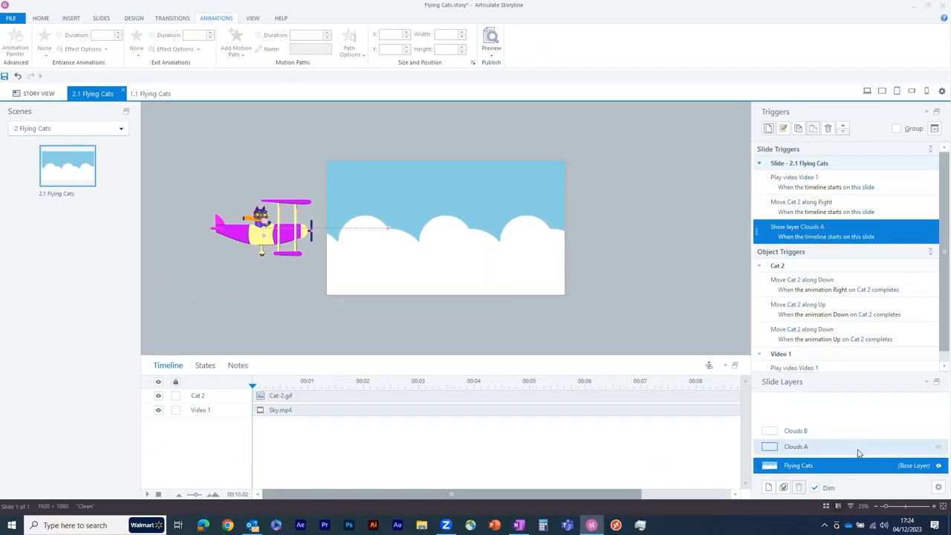
pyautogui.click(592, 154)
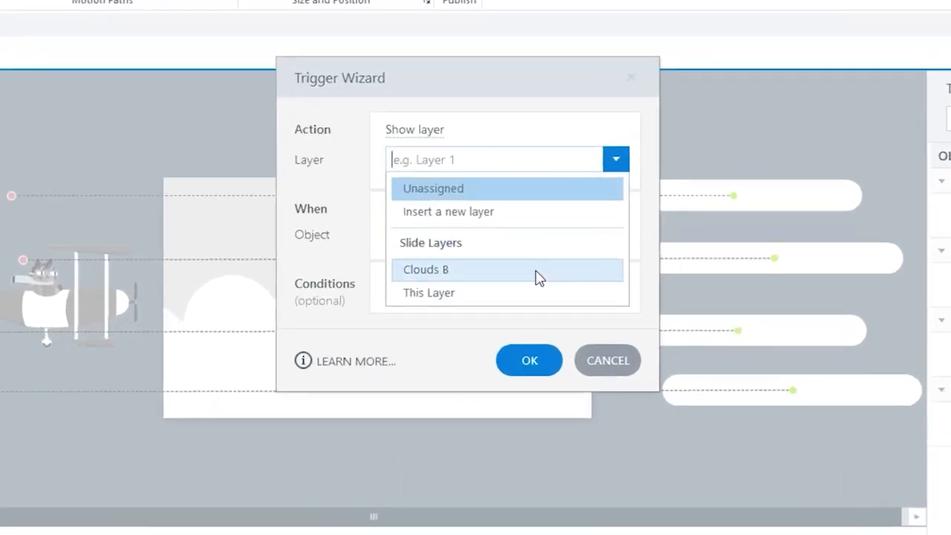
pyautogui.click(538, 244)
pyautogui.click(505, 191)
pyautogui.click(496, 210)
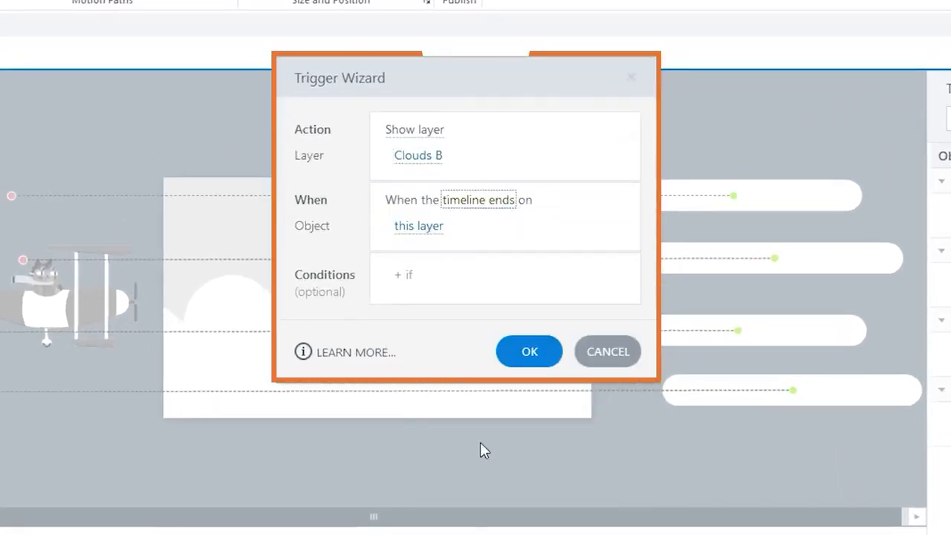
pyautogui.click(532, 354)
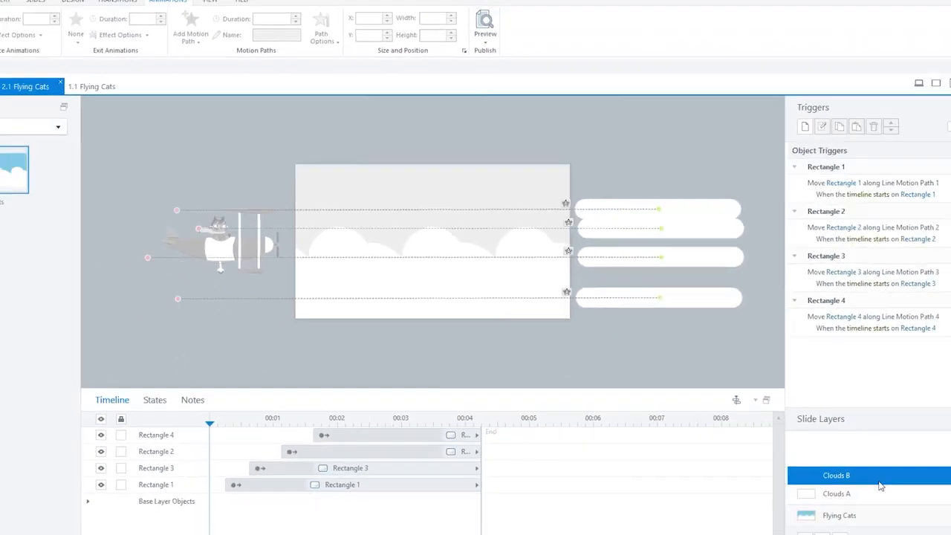
# - Add a trigger on the Clouds B layer that shows layer Clouds A when its timeline ends, and return to the base layer
pyautogui.click(769, 129)
pyautogui.click(471, 137)
pyautogui.click(476, 162)
pyautogui.click(474, 153)
pyautogui.click(485, 213)
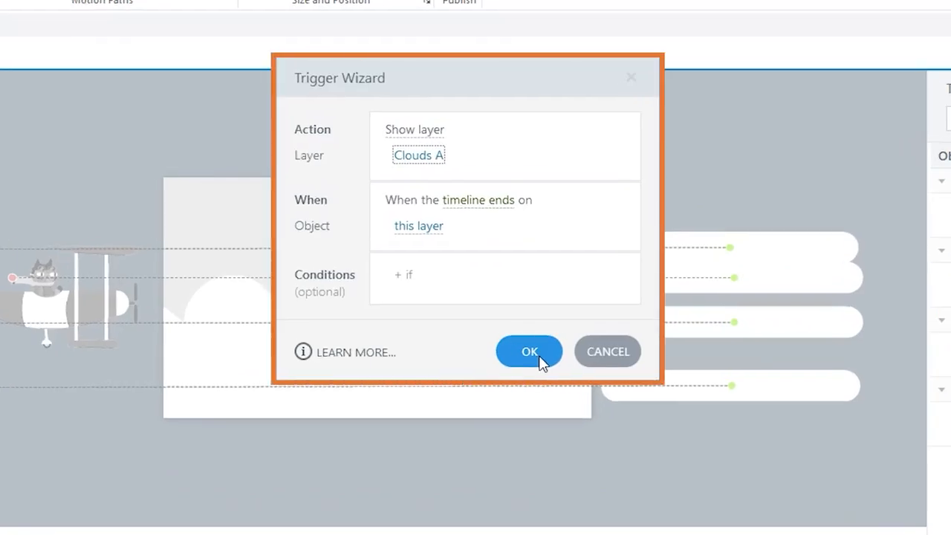
pyautogui.click(529, 353)
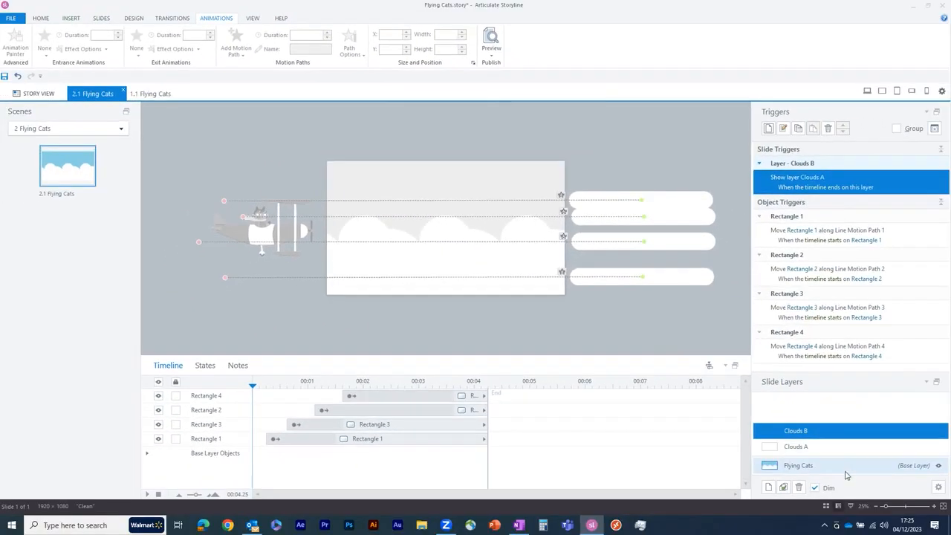
pyautogui.click(846, 467)
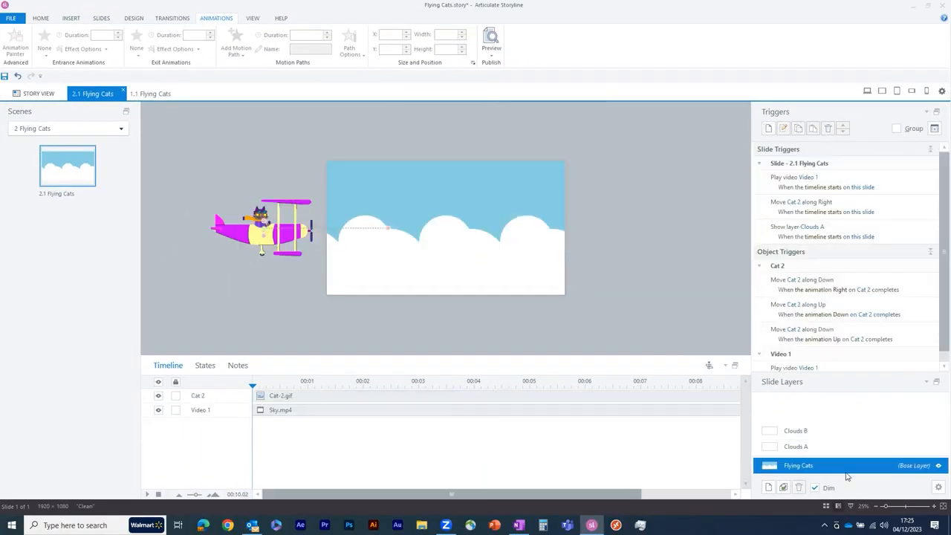